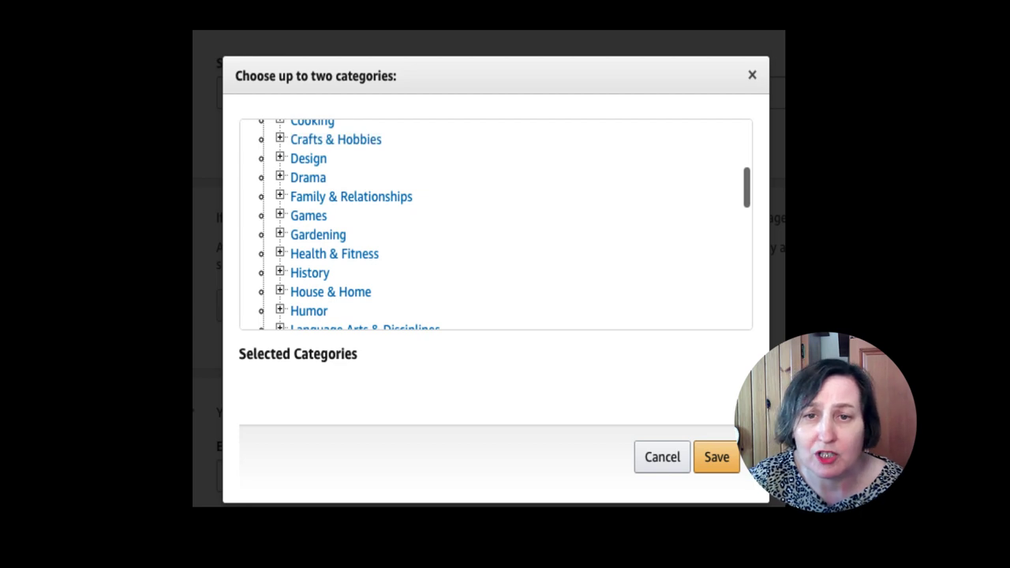
Examine the nonfiction subcategories and other top-level groups offered for the book in the category chooser
scroll(415, 235, down, 3)
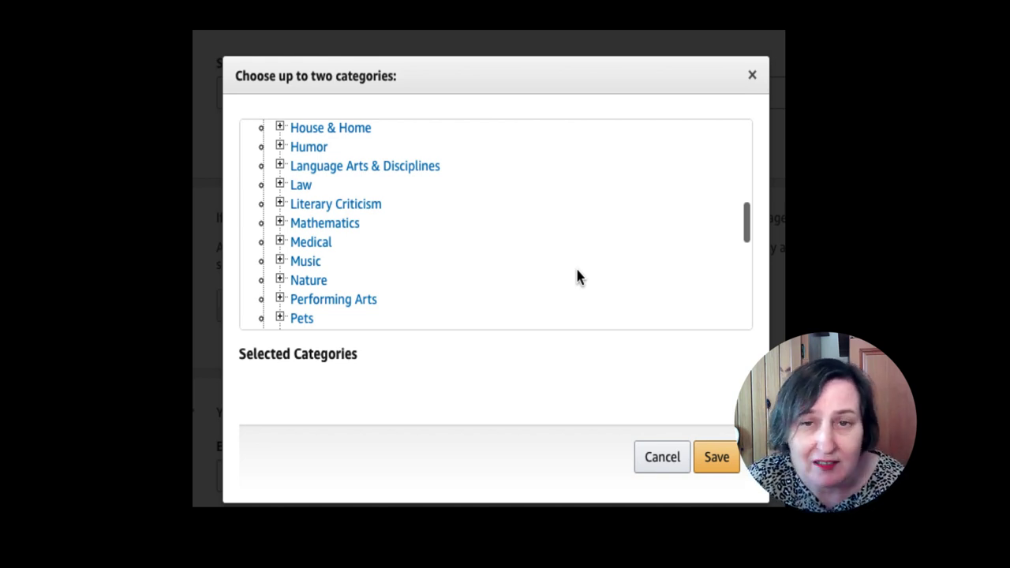
scroll(557, 223, up, 10)
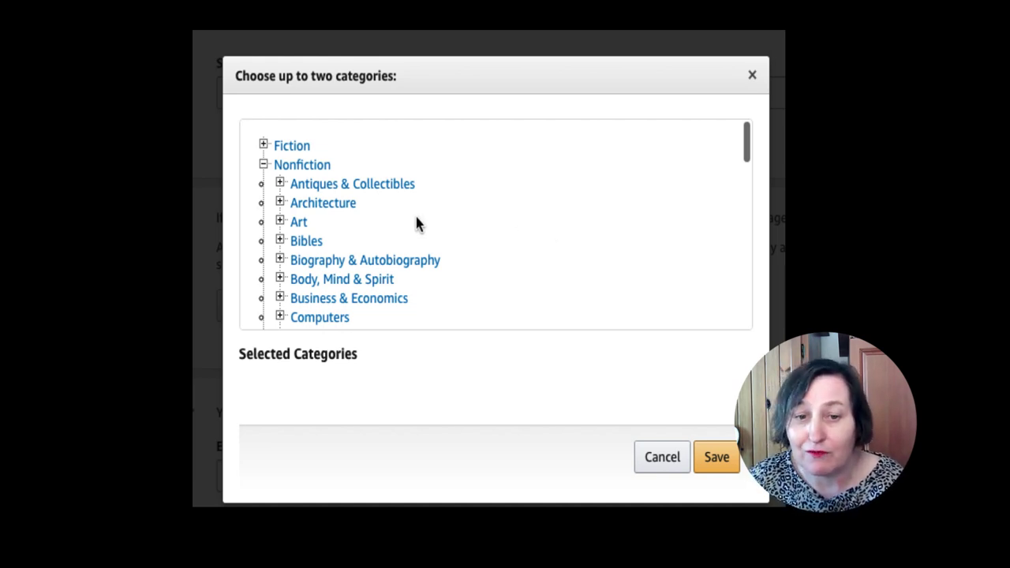
scroll(361, 210, down, 2)
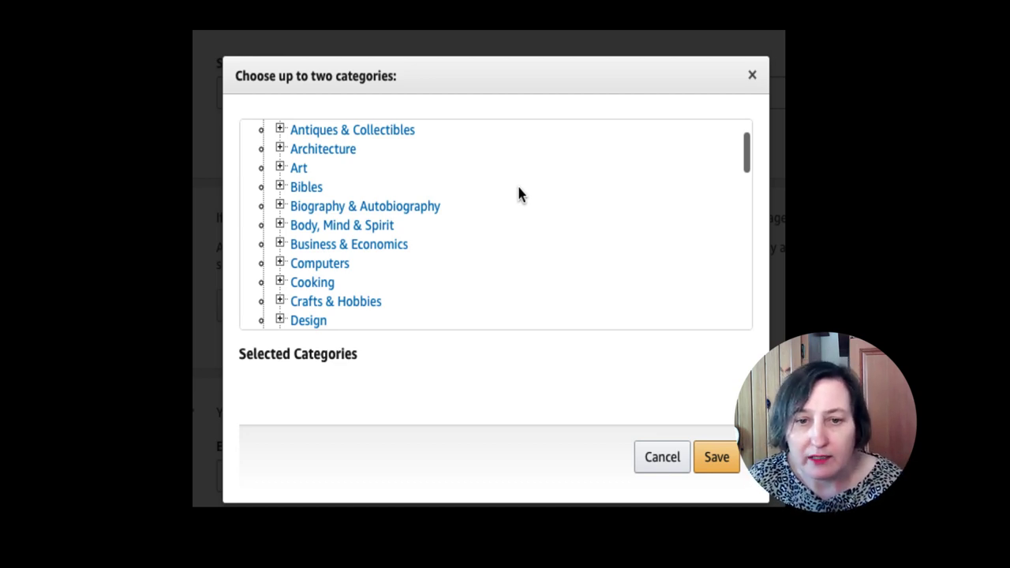
scroll(518, 195, up, 2)
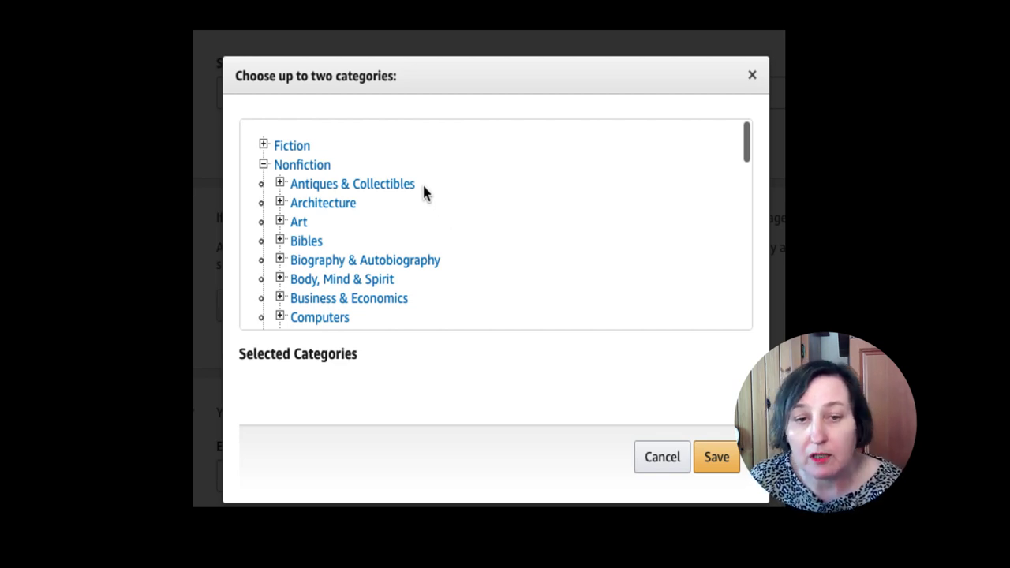
scroll(580, 191, down, 1)
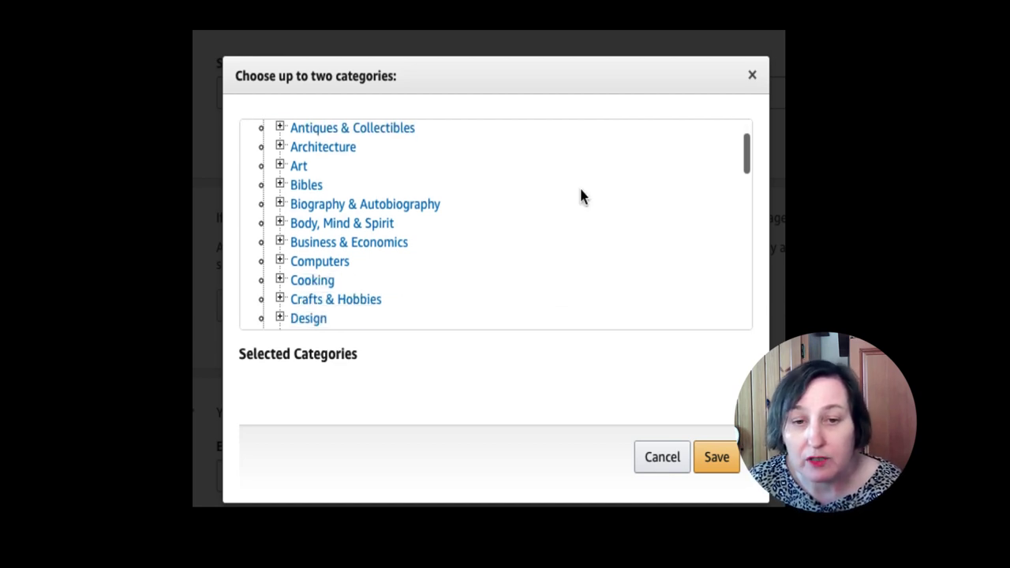
scroll(581, 191, up, 1)
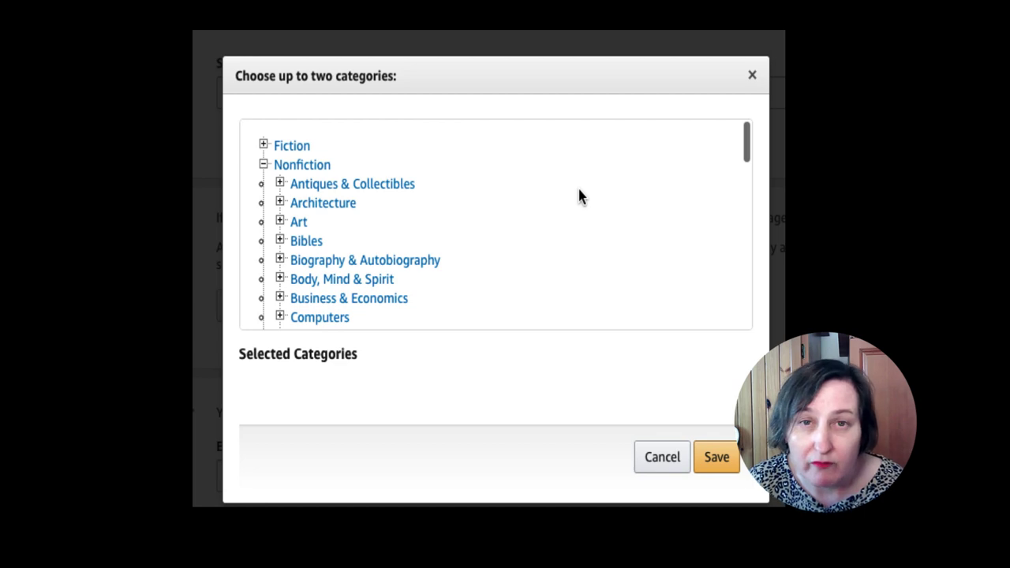
scroll(556, 230, down, 1)
scroll(556, 230, down, 1)
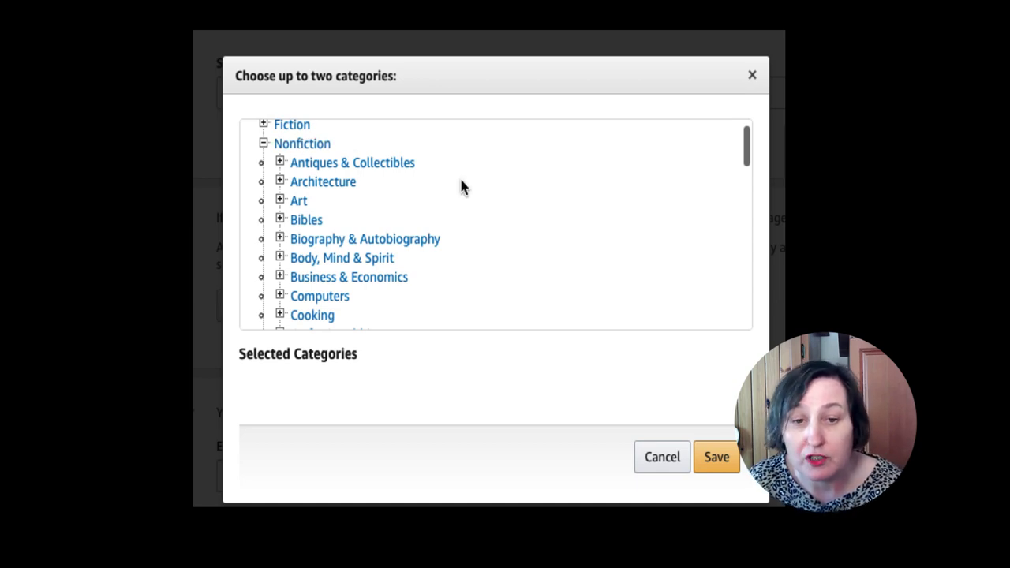
scroll(462, 186, down, 3)
scroll(461, 187, down, 5)
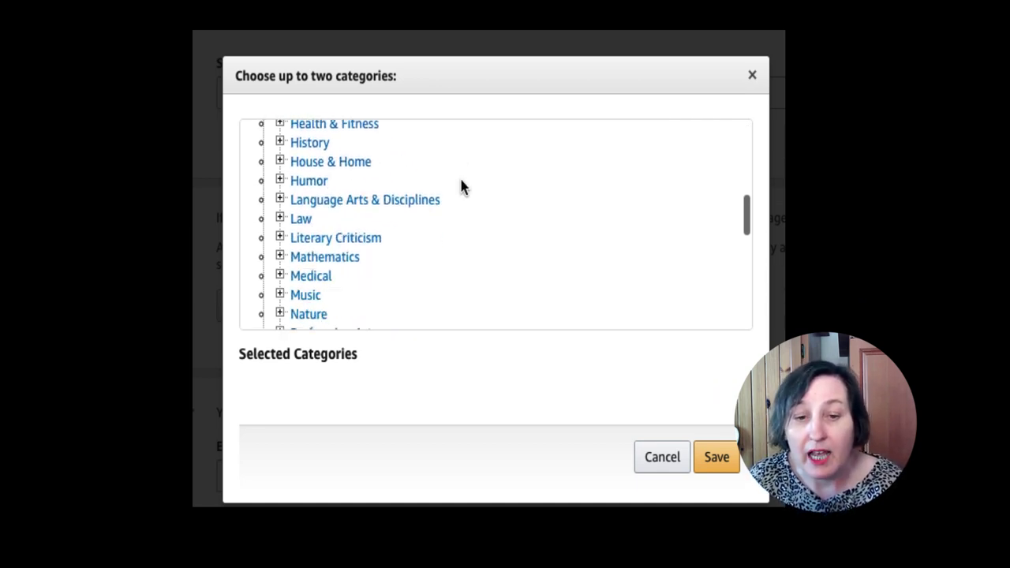
scroll(461, 187, down, 8)
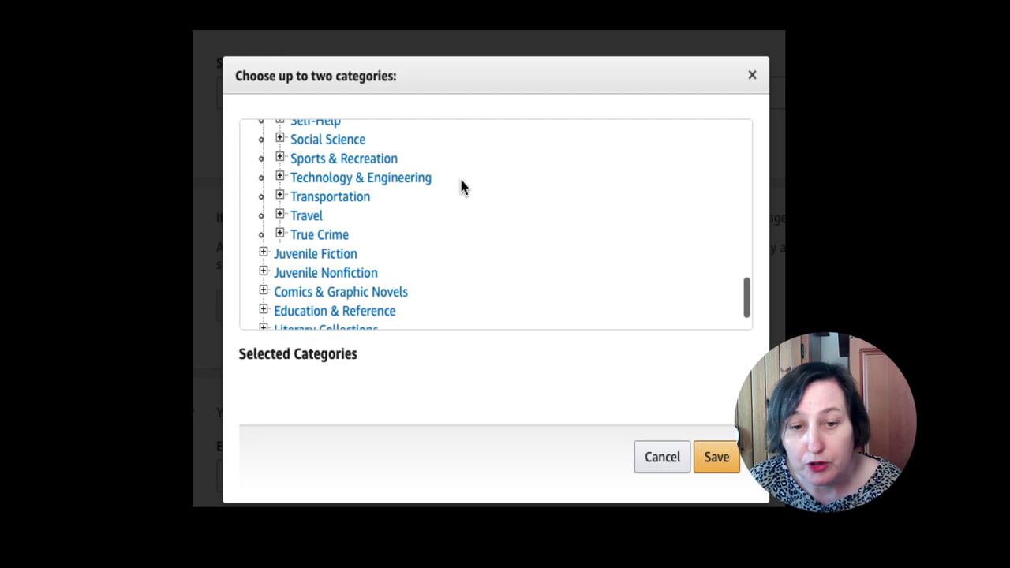
scroll(520, 244, up, 5)
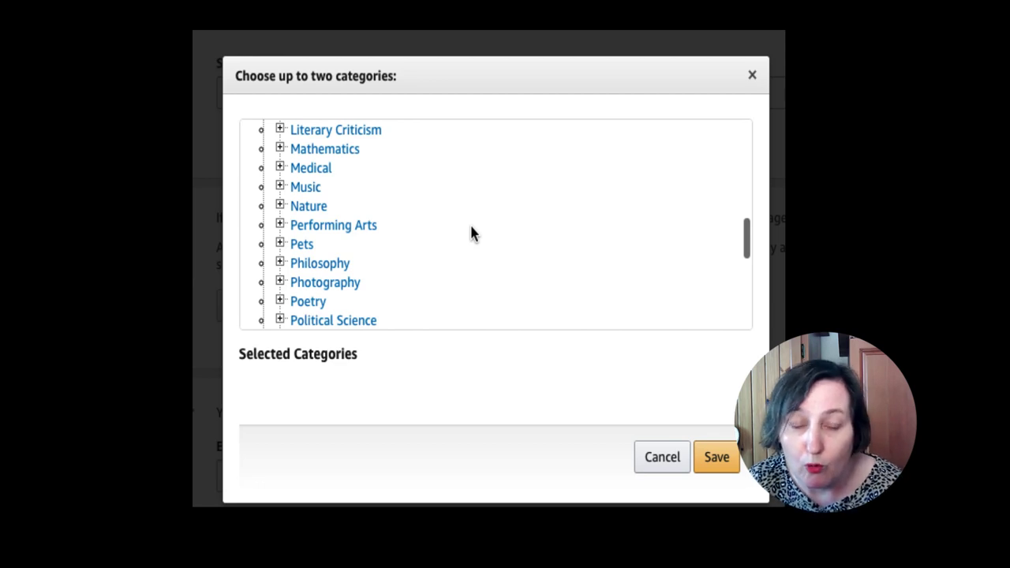
scroll(417, 197, down, 1)
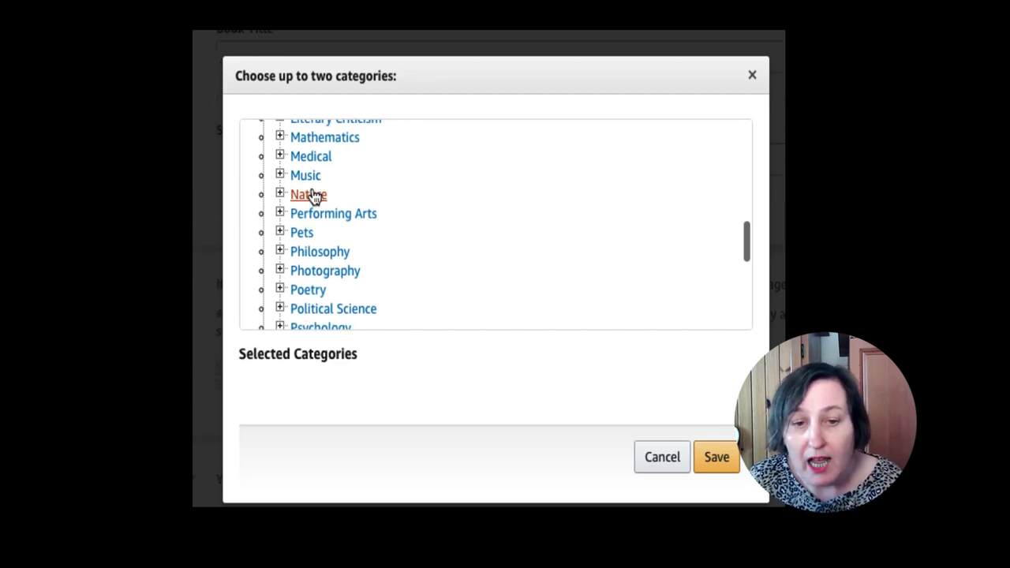
scroll(454, 185, down, 6)
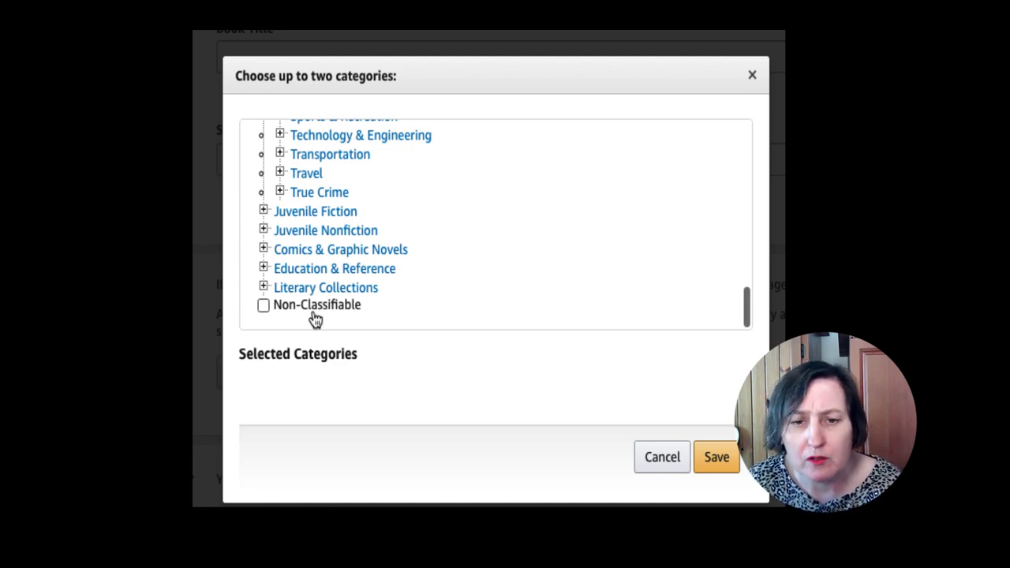
scroll(503, 185, up, 5)
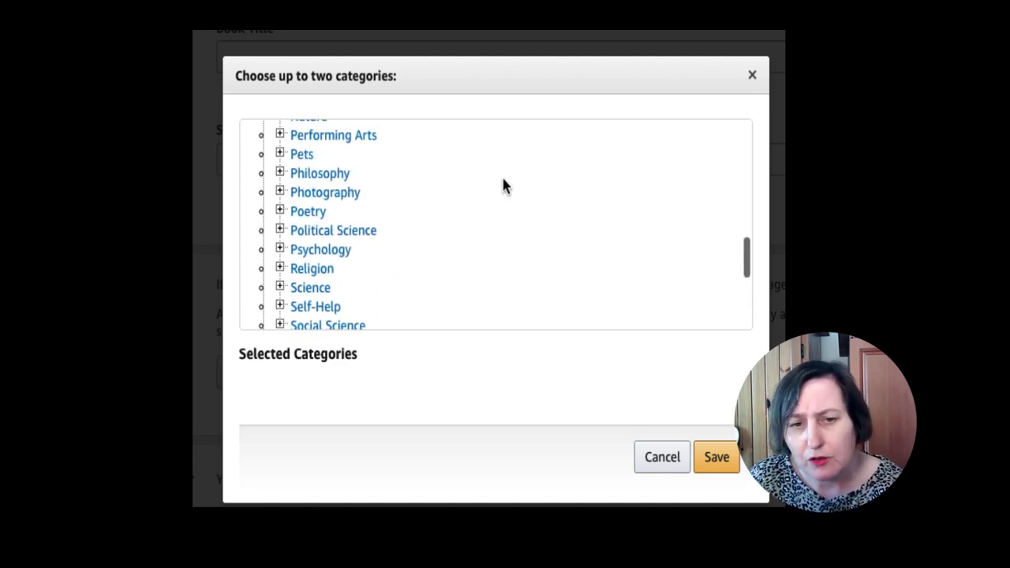
scroll(505, 185, up, 5)
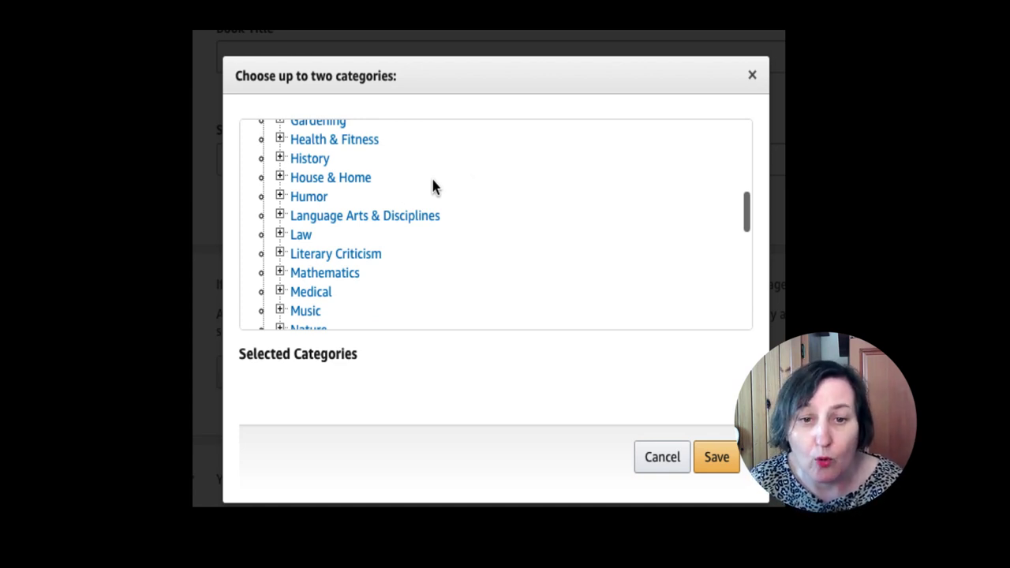
scroll(372, 183, up, 1)
scroll(372, 183, up, 1)
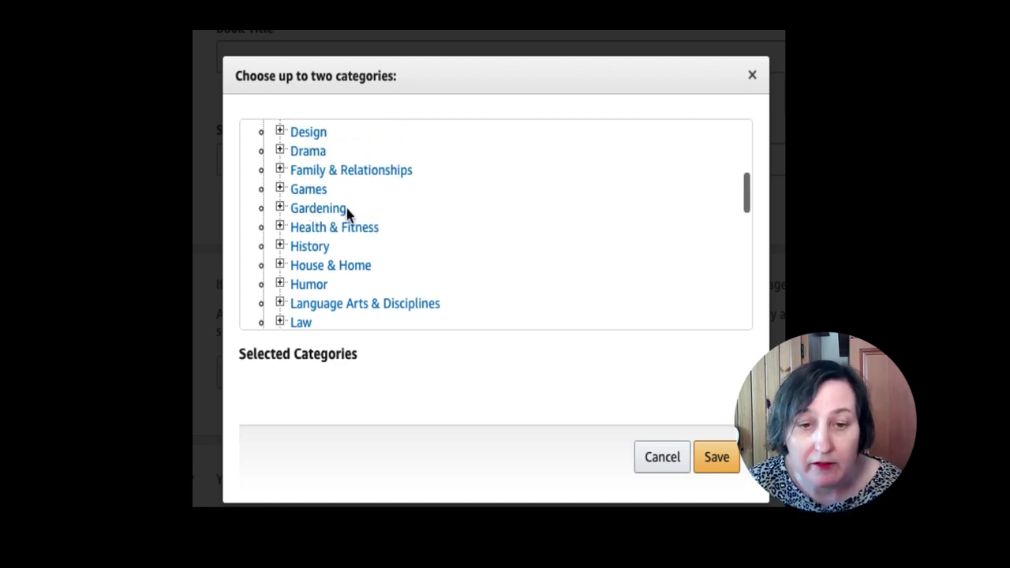
scroll(455, 213, up, 3)
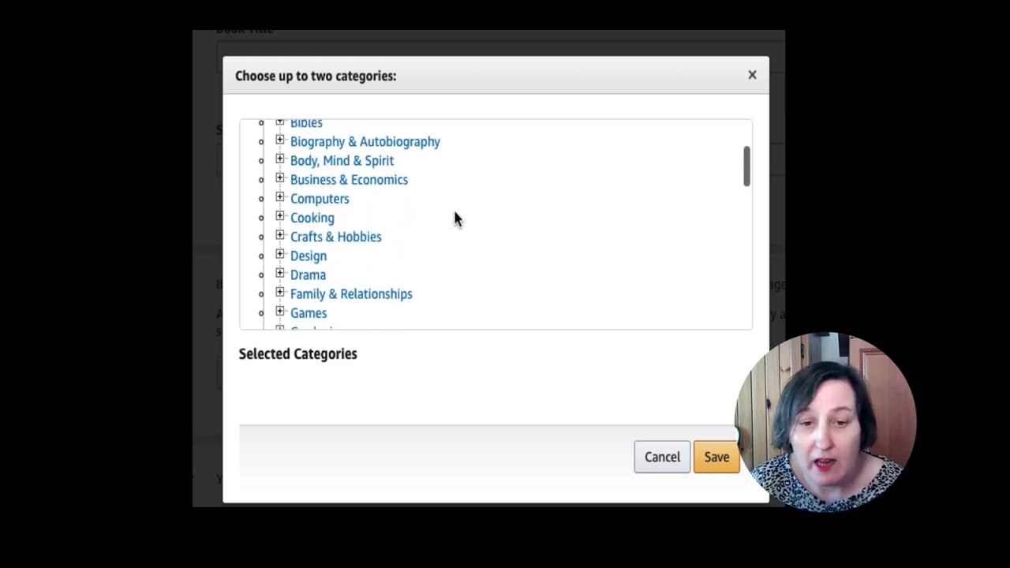
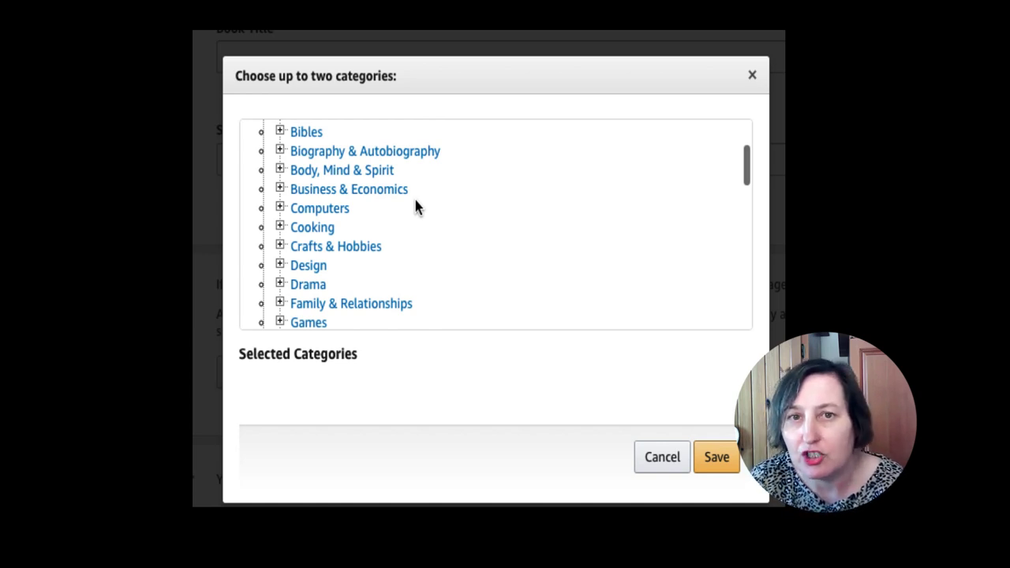
scroll(416, 202, up, 1)
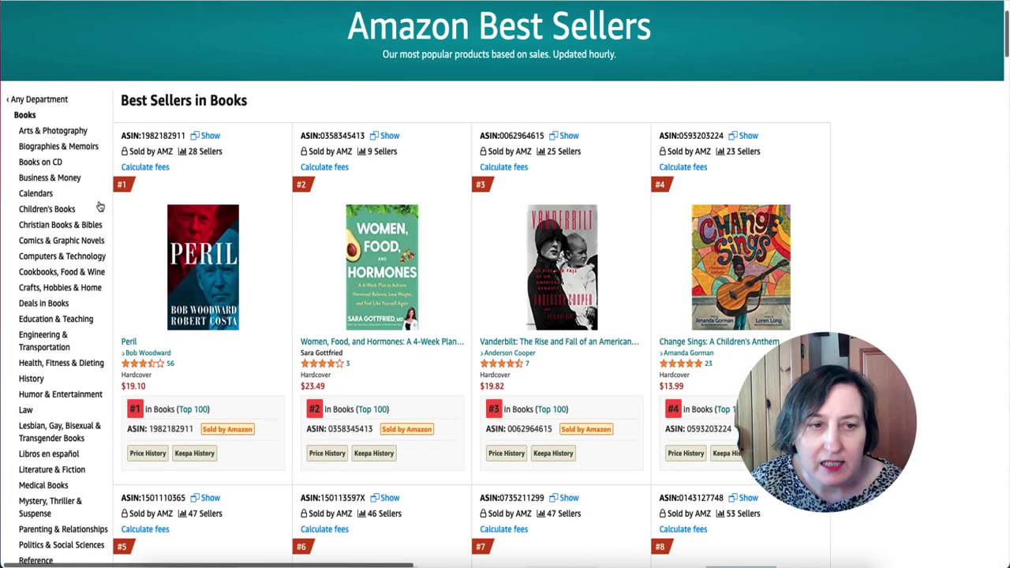
Review the Books departments on the Amazon Best Sellers page and open the Arts & Photography best sellers
scroll(61, 350, down, 3)
scroll(61, 350, down, 4)
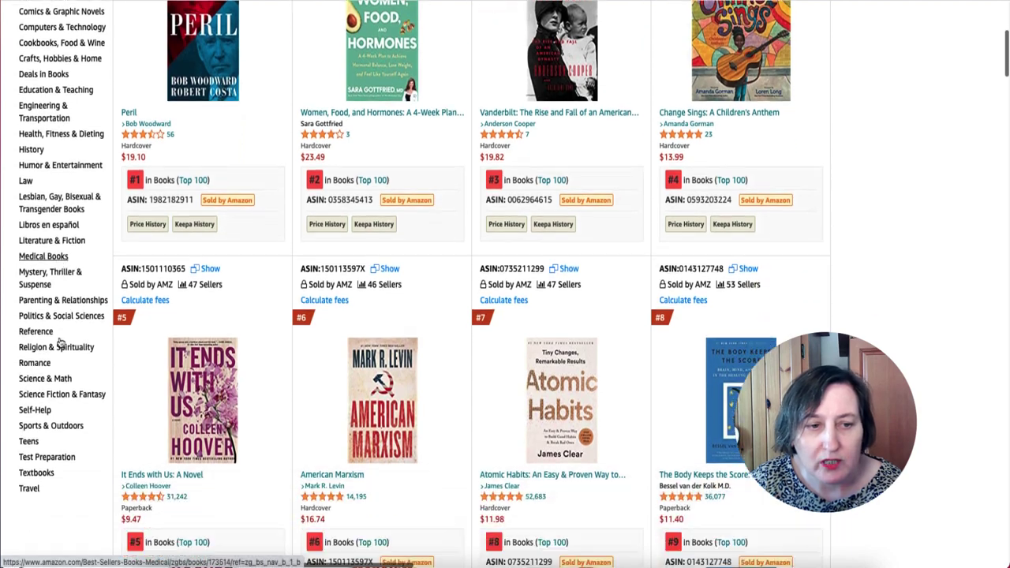
scroll(59, 300, up, 2)
scroll(56, 298, up, 5)
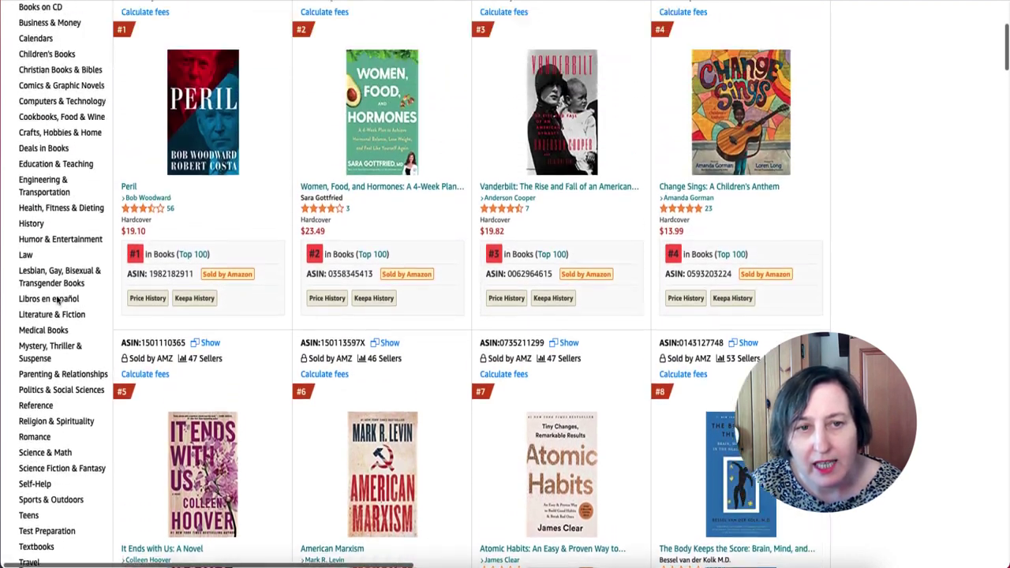
click(54, 239)
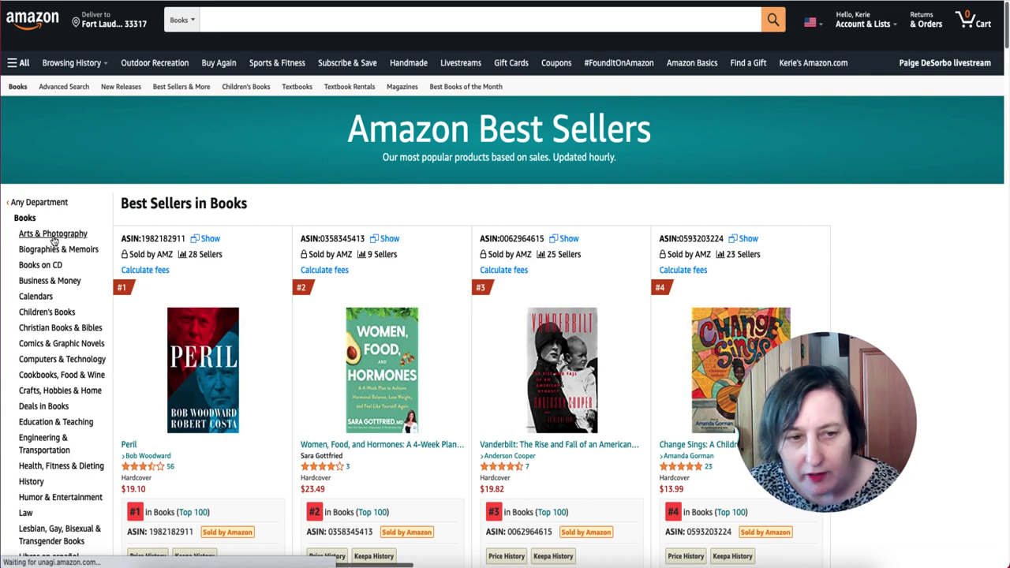
Find the #6 motivational swear words coloring book in the Arts & Photography best sellers and view its product details
scroll(54, 237, down, 1)
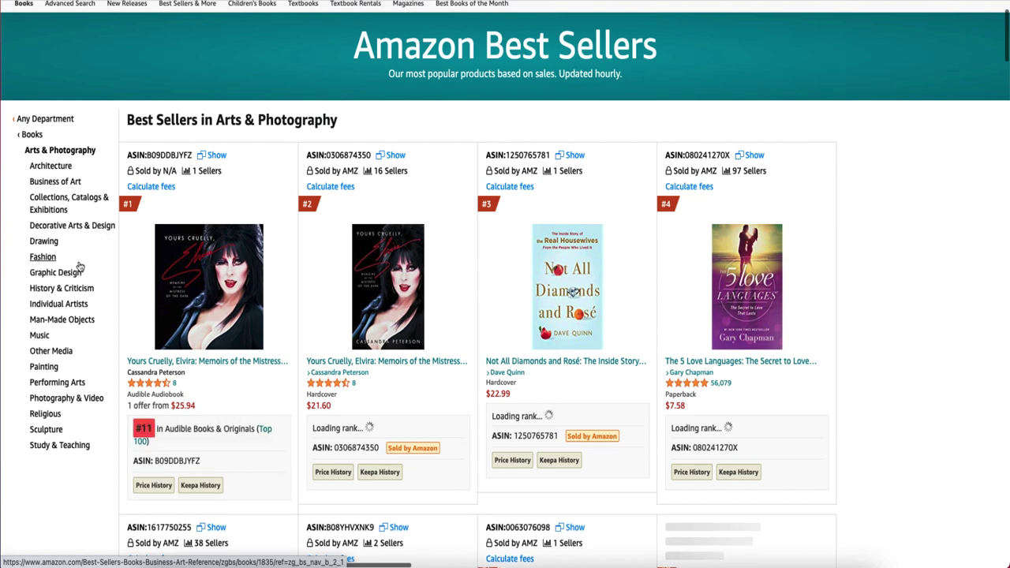
scroll(557, 247, down, 2)
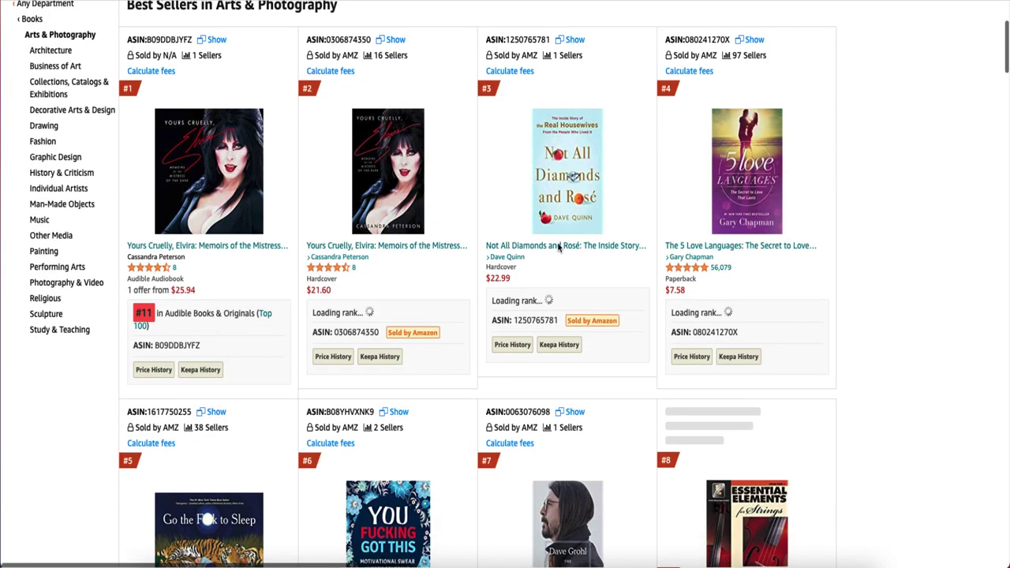
scroll(557, 247, down, 4)
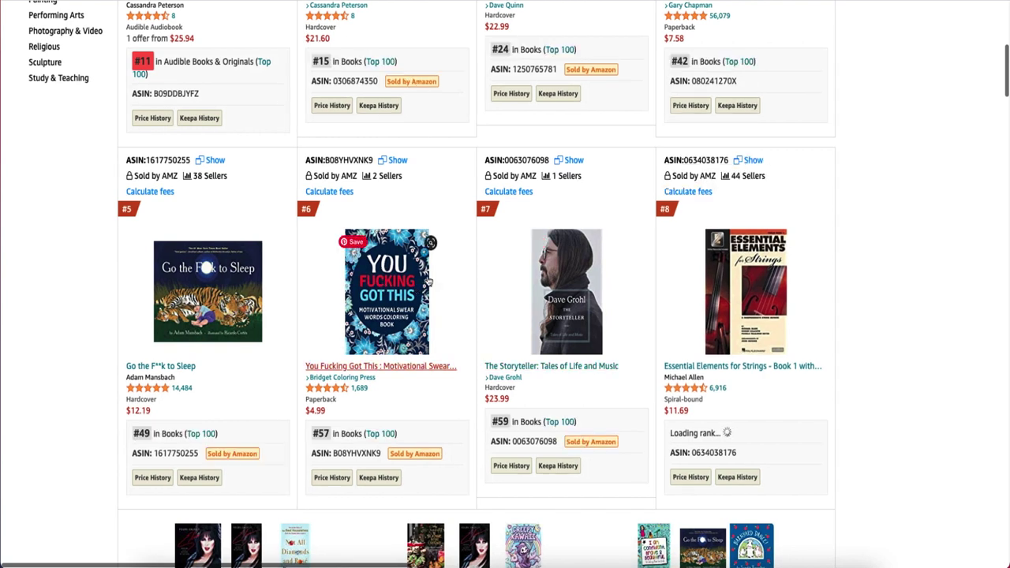
mouse_move(386, 278)
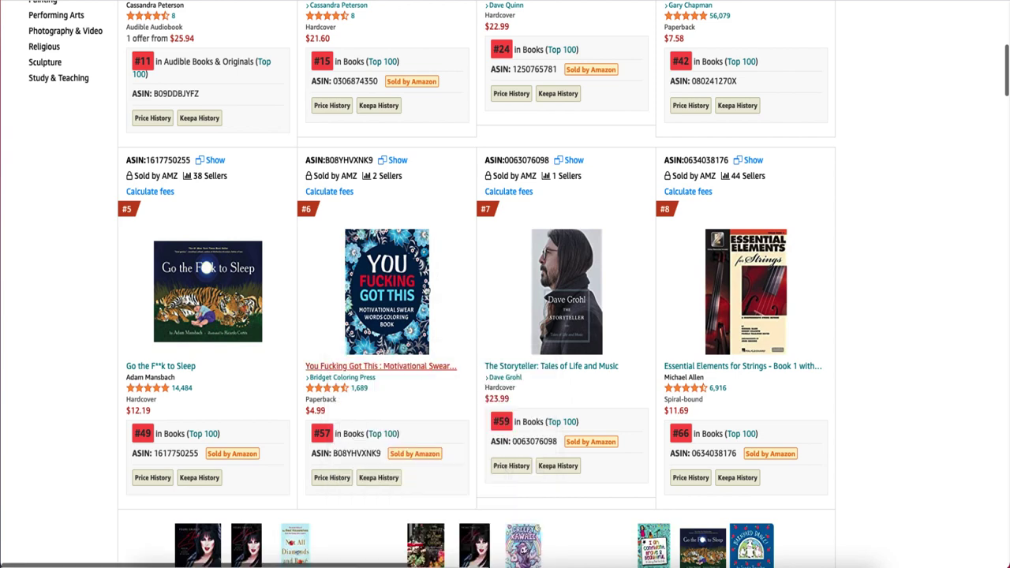
scroll(408, 304, down, 1)
mouse_move(407, 293)
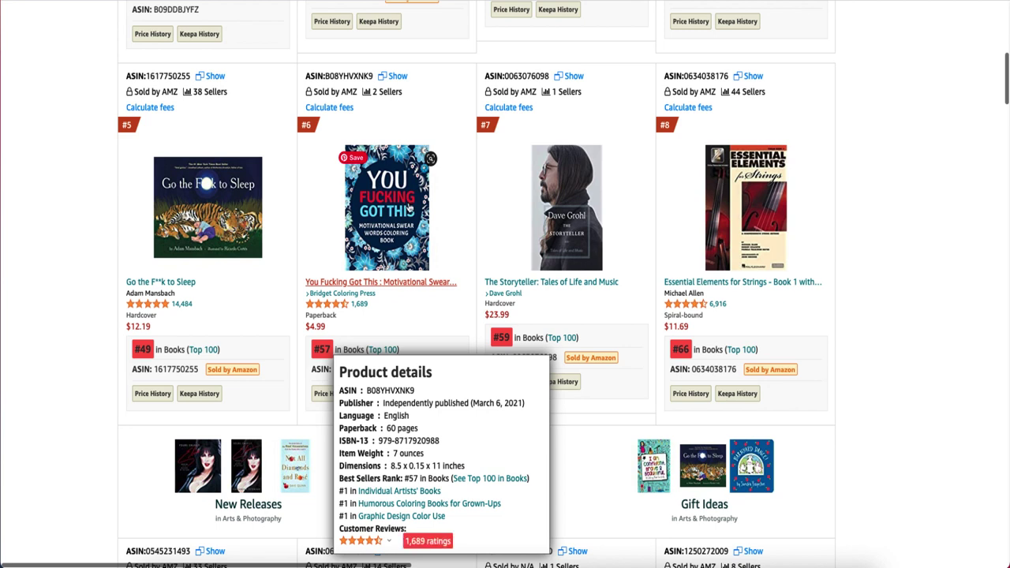
scroll(409, 204, down, 1)
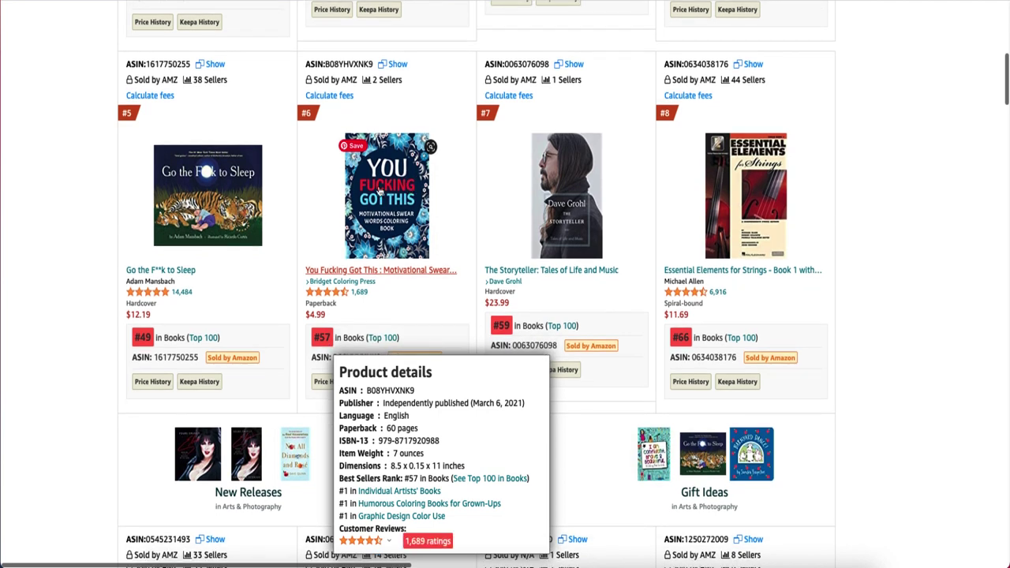
scroll(378, 192, right, 1)
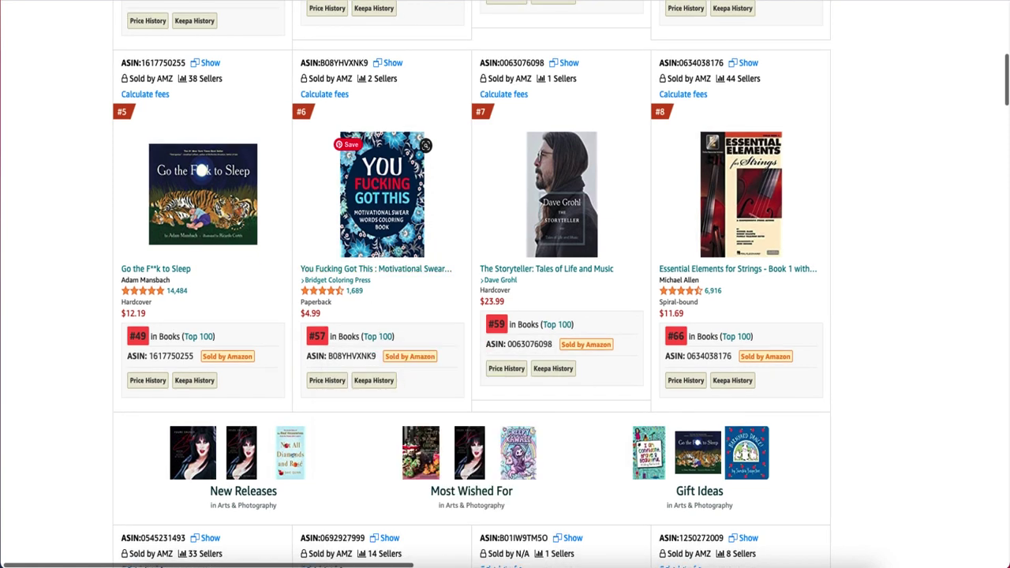
mouse_move(389, 224)
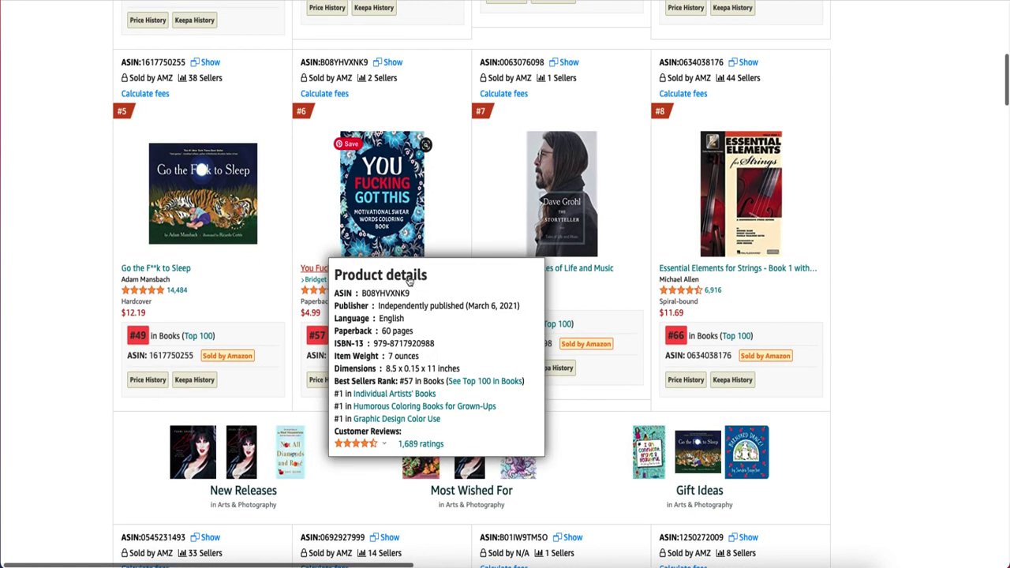
double_click(363, 293)
key(ctrl+c)
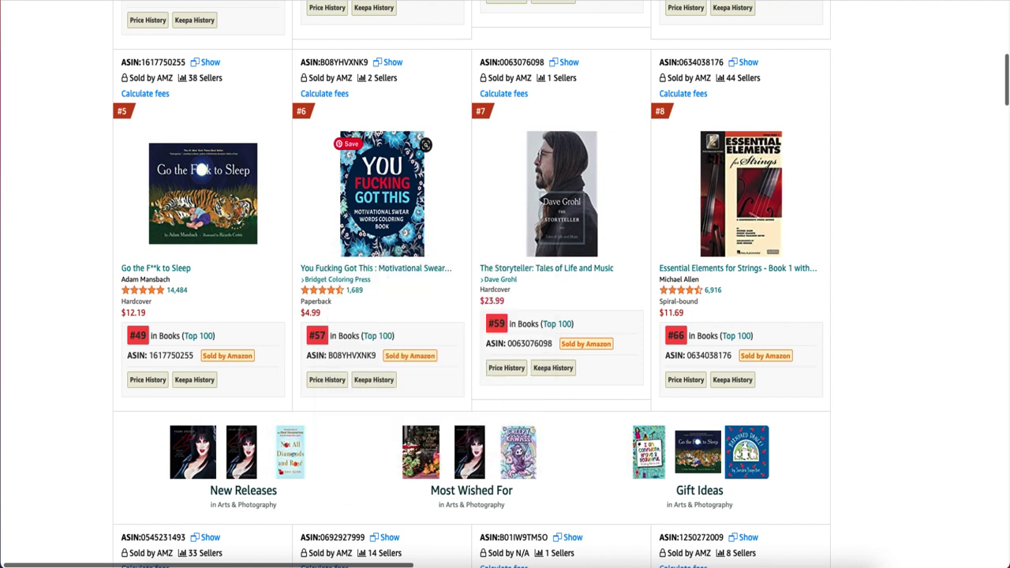
click(836, 2)
click(448, 155)
key(ctrl+v)
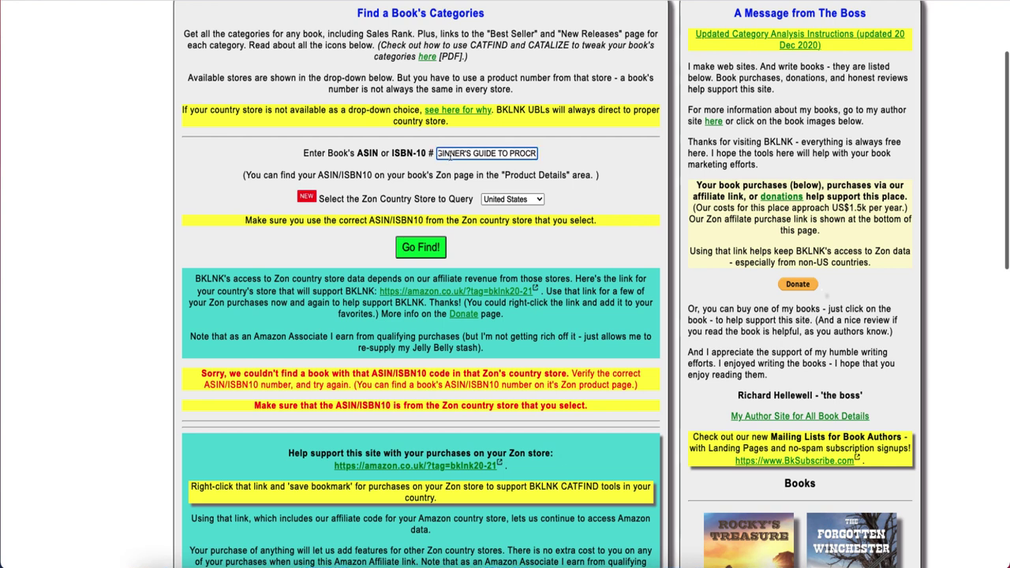
key(ctrl+z)
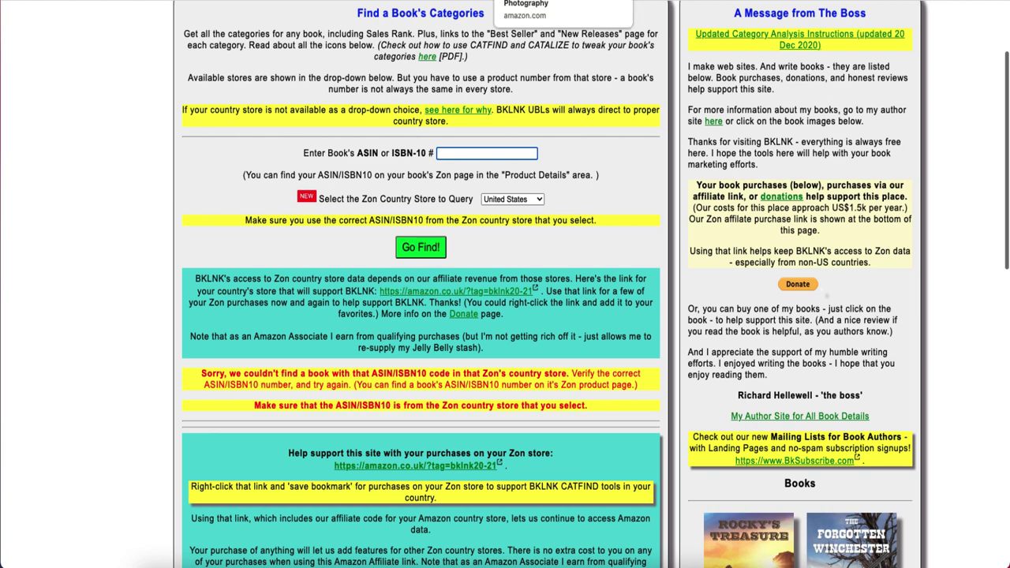
Copy the #6 coloring book's ASIN B08YHVXNK9 from Amazon and look up its categories in BKLNK for the United States store
click(552, 2)
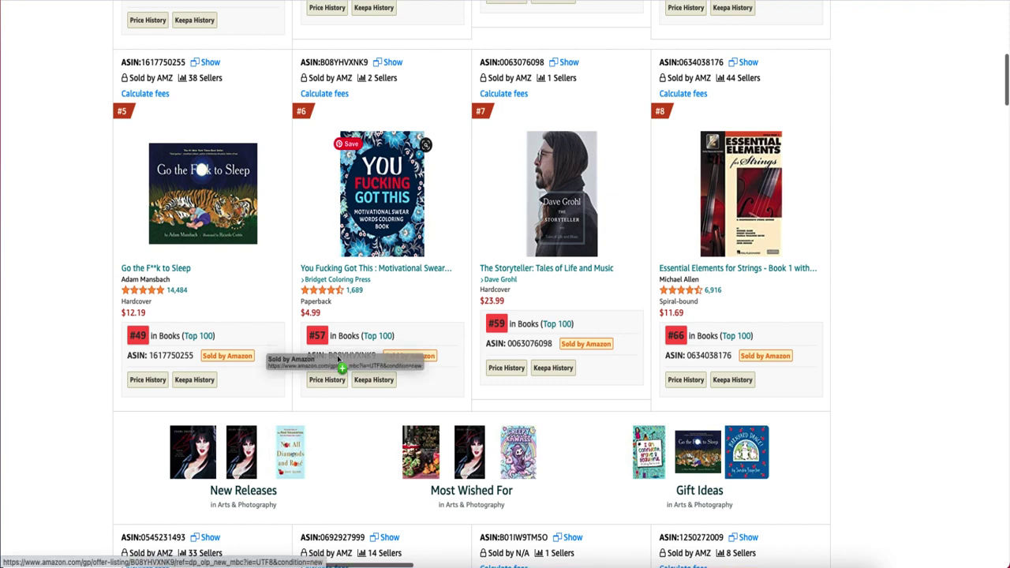
click(363, 355)
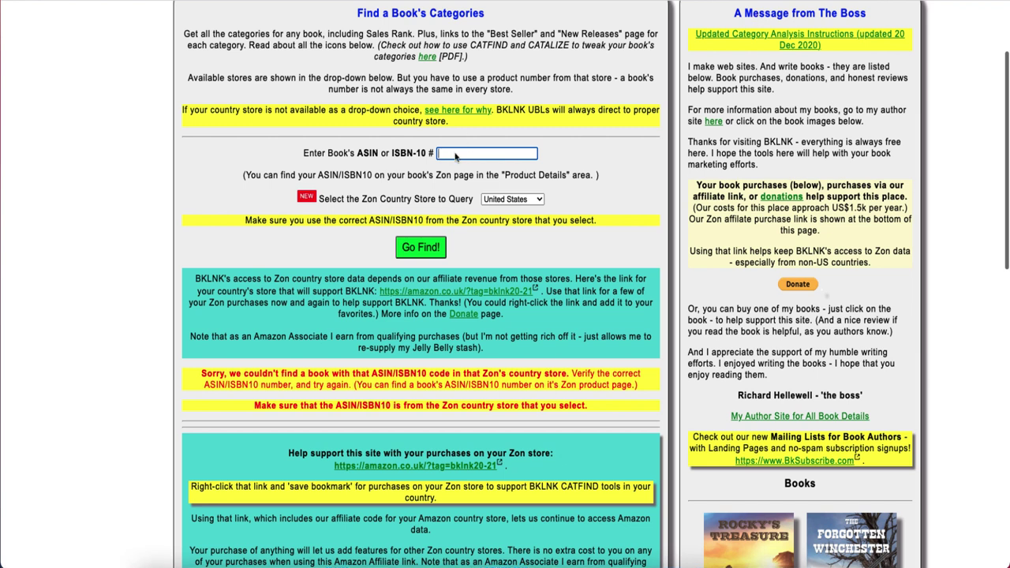
right_click(456, 160)
click(475, 242)
click(422, 251)
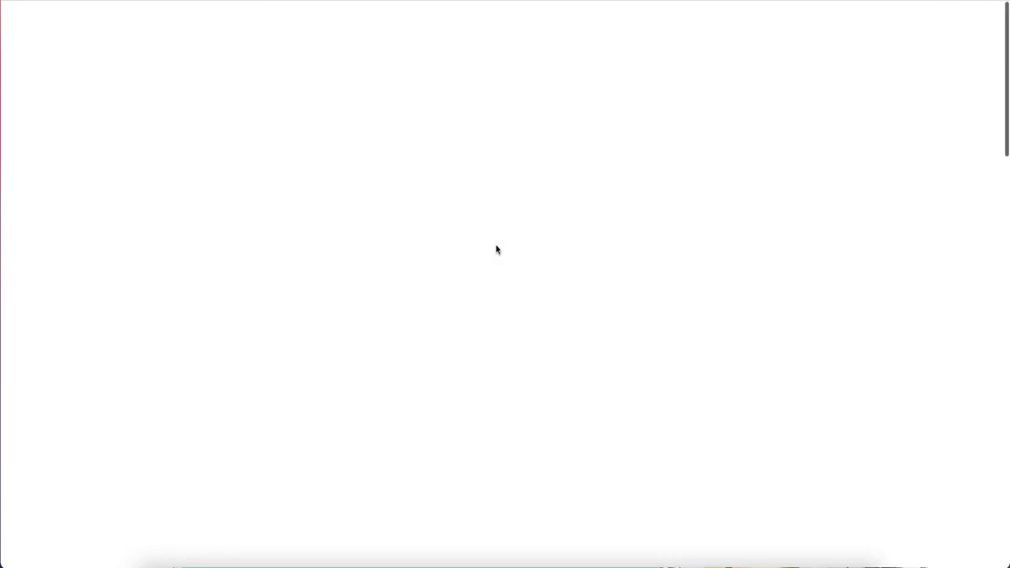
Review the coloring book's category list in BKLNK and select the path Books » Crafts, Hobbies & Home » Crafts & Hobbies » Coloring Books for Grown-Ups » Humorous Coloring Books for Grown-Ups
scroll(464, 227, down, 4)
scroll(464, 226, down, 4)
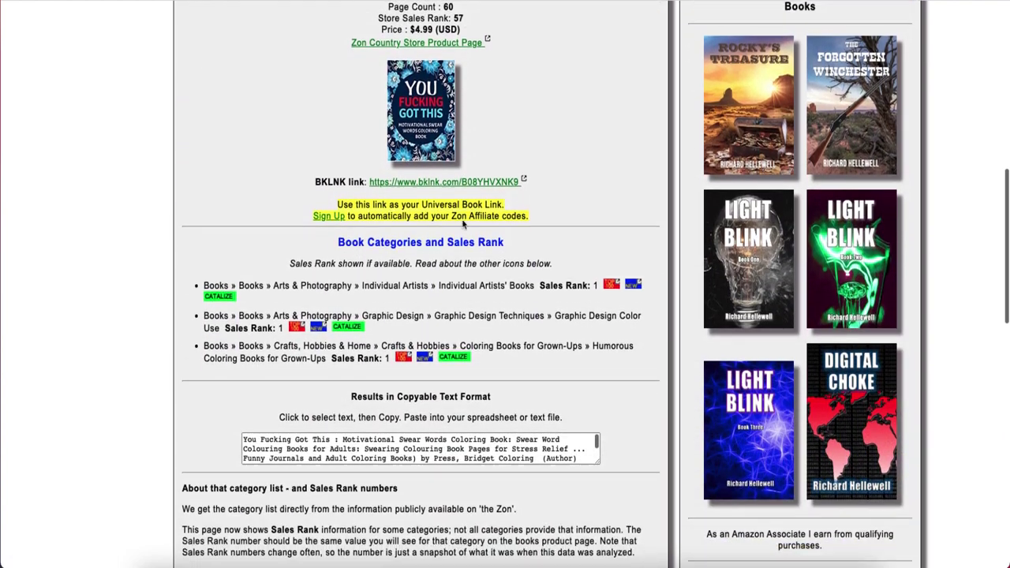
scroll(464, 226, down, 2)
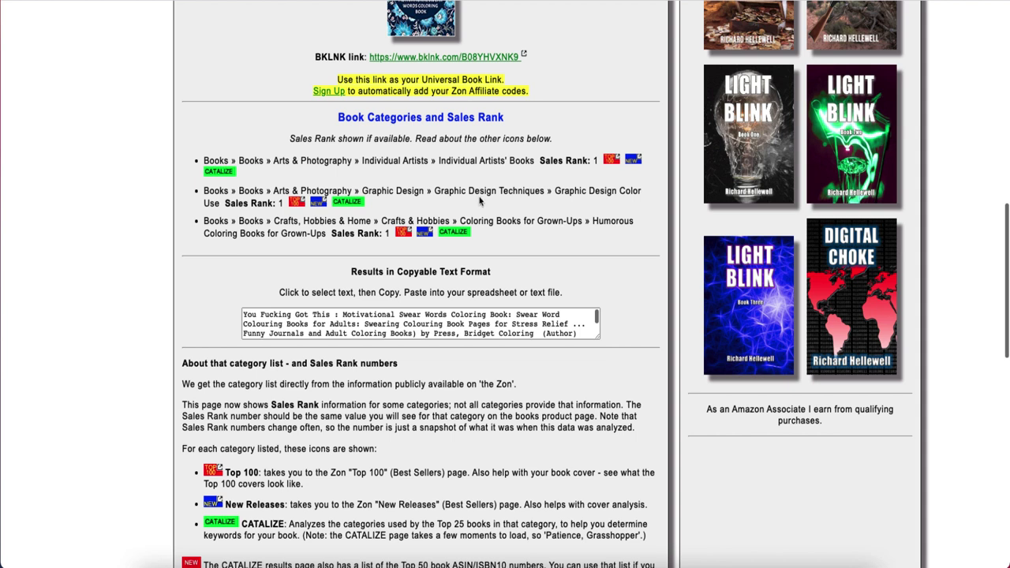
drag(326, 234, 236, 222)
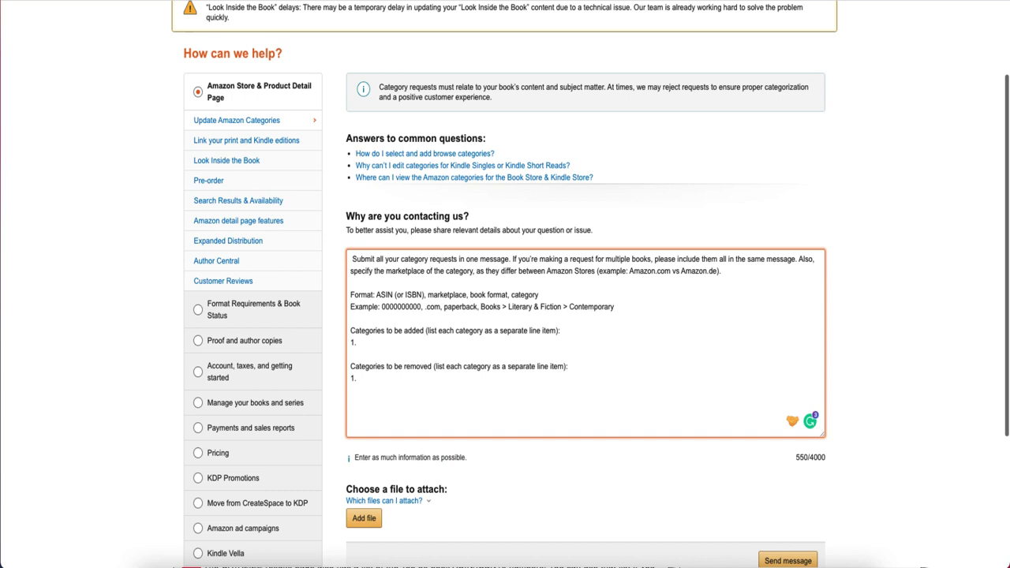
Examine the Update Amazon Categories contact form in KDP and its required format of ASIN or ISBN, marketplace, book format and category
scroll(541, 141, up, 3)
scroll(541, 141, up, 1)
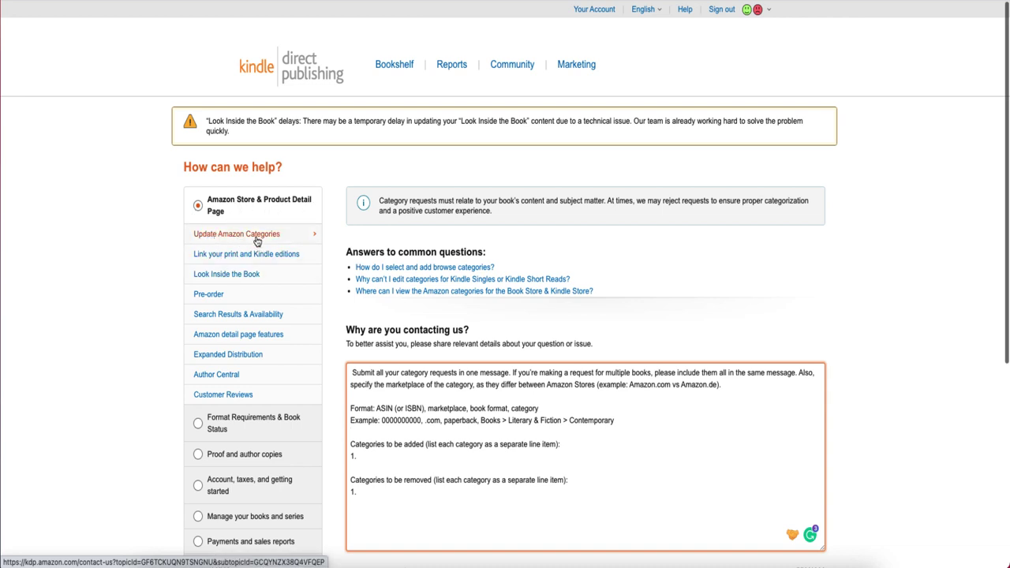
scroll(732, 387, down, 3)
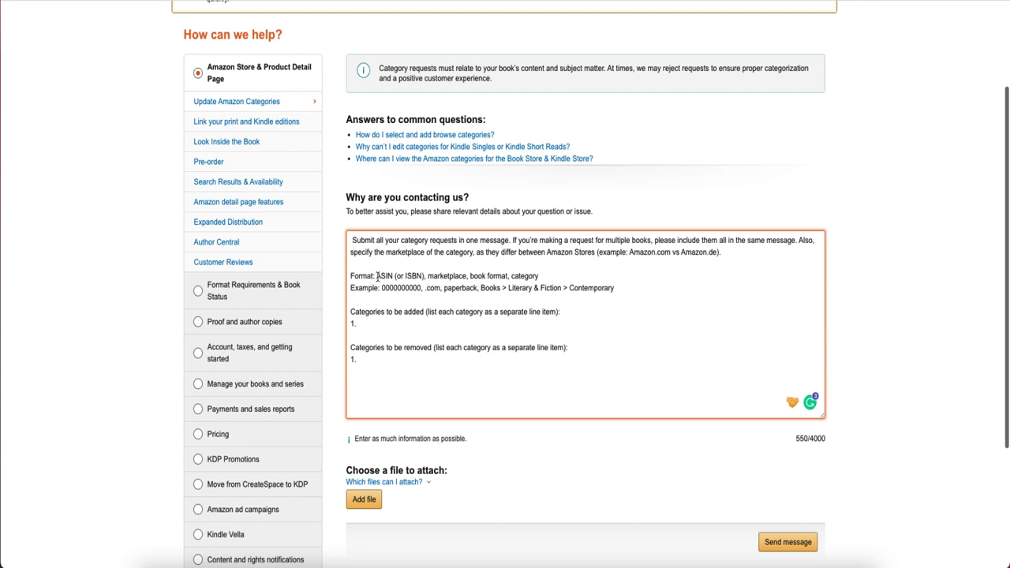
drag(376, 276, 391, 276)
drag(430, 277, 467, 276)
drag(470, 276, 542, 277)
click(439, 299)
click(358, 324)
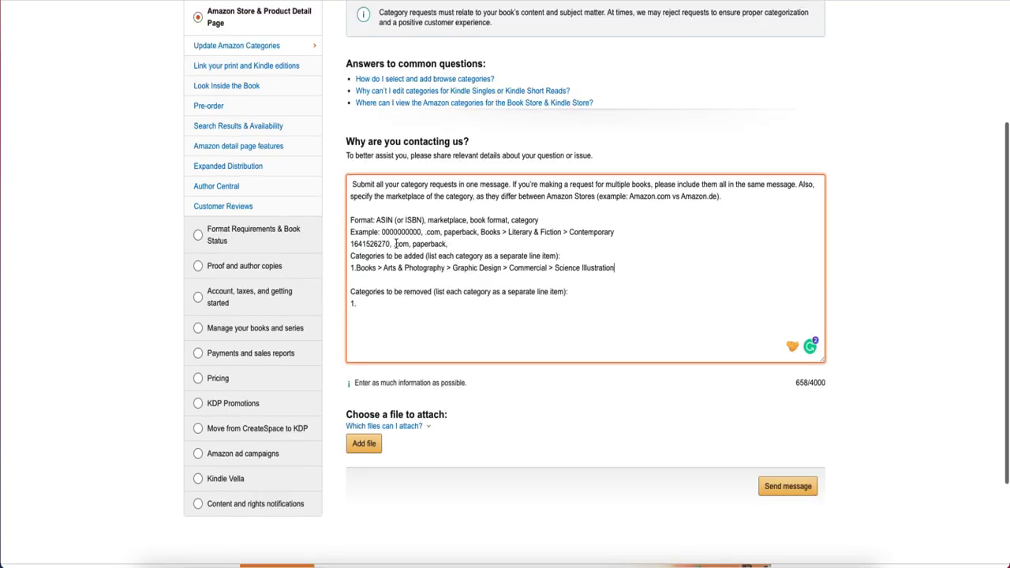
double_click(390, 244)
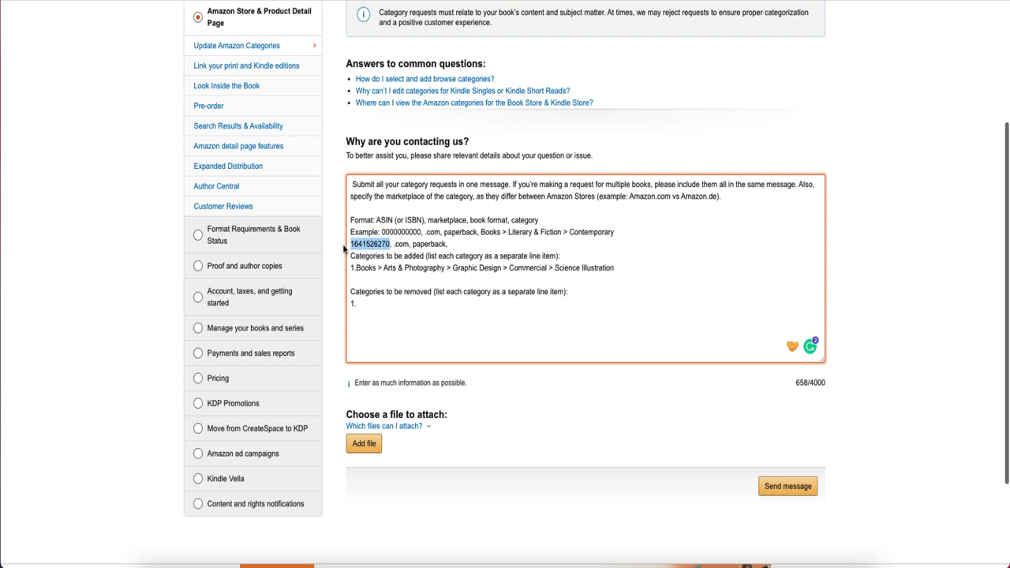
click(395, 244)
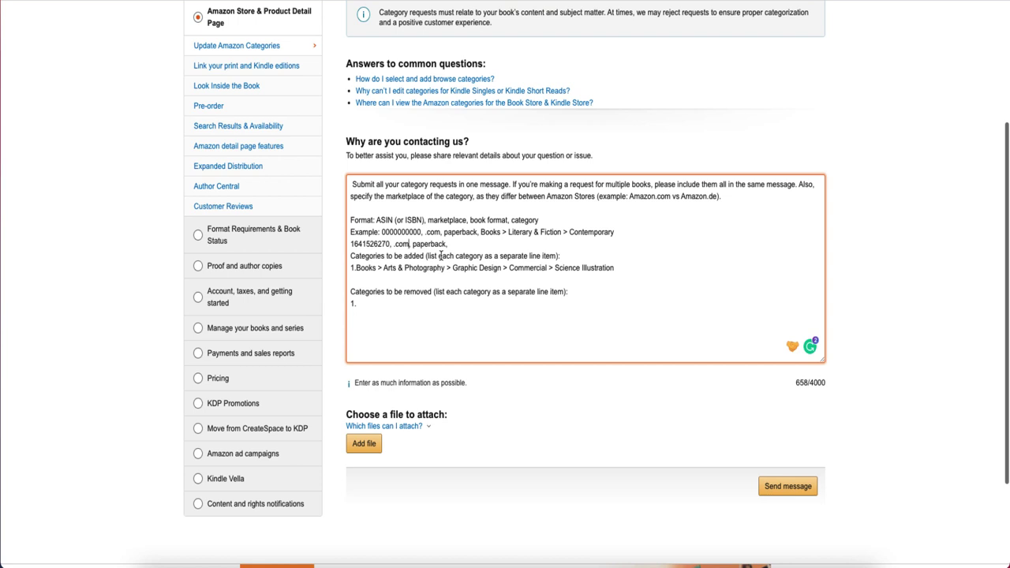
drag(412, 245, 455, 246)
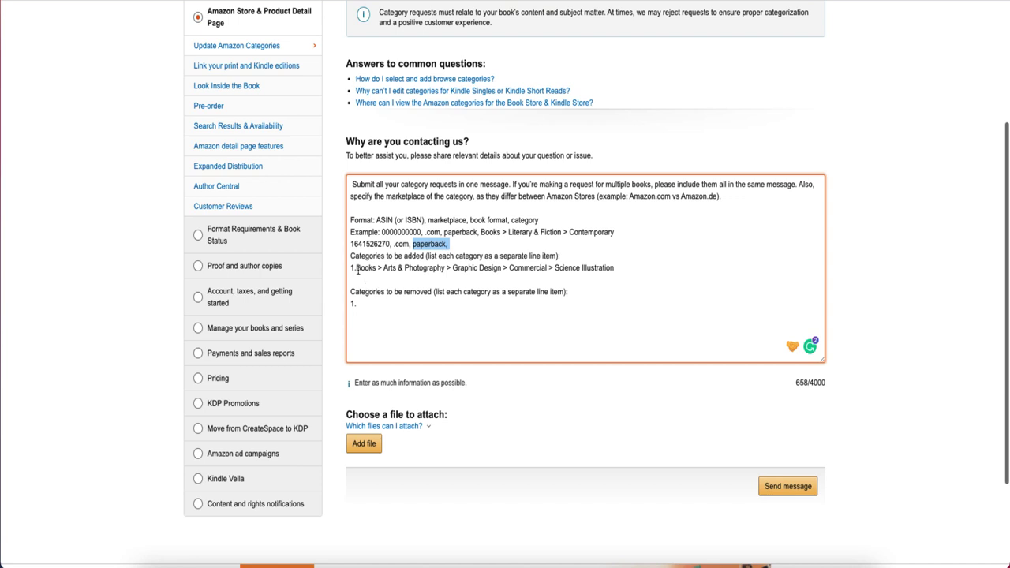
click(474, 268)
click(615, 269)
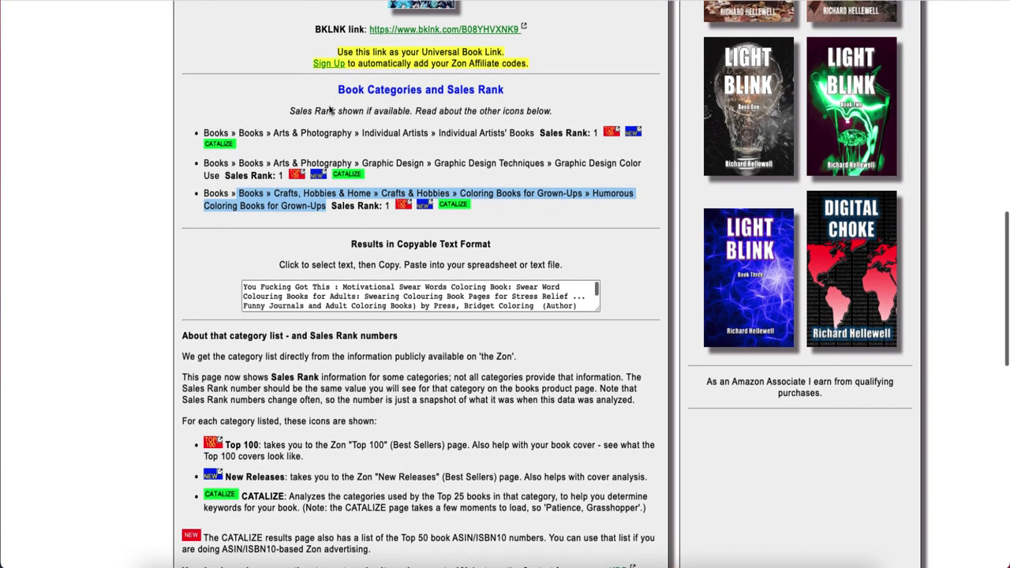
Return to BKLNK and review the coloring book's details together with its listed categories and sales ranks
scroll(323, 143, up, 3)
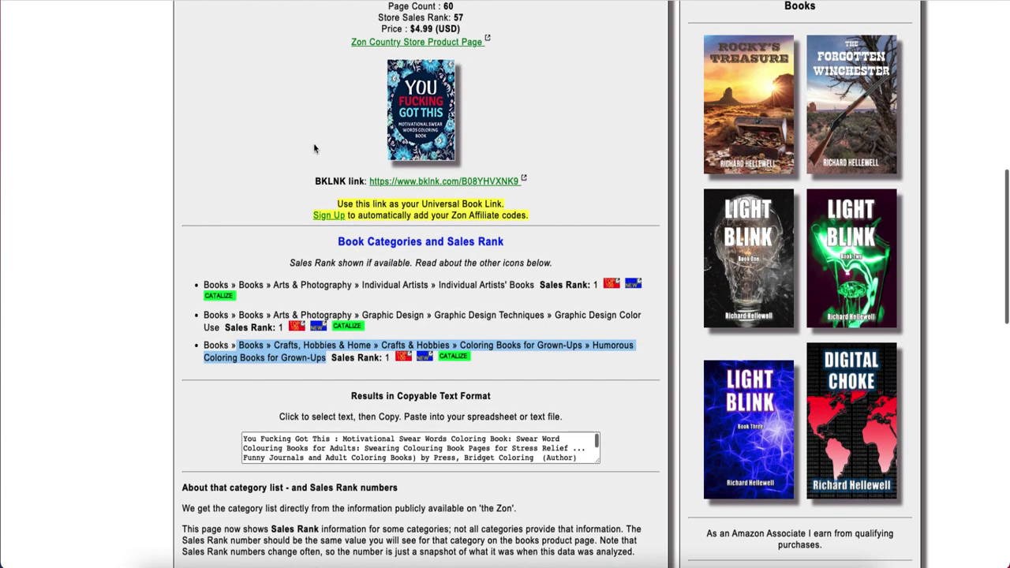
scroll(310, 150, up, 2)
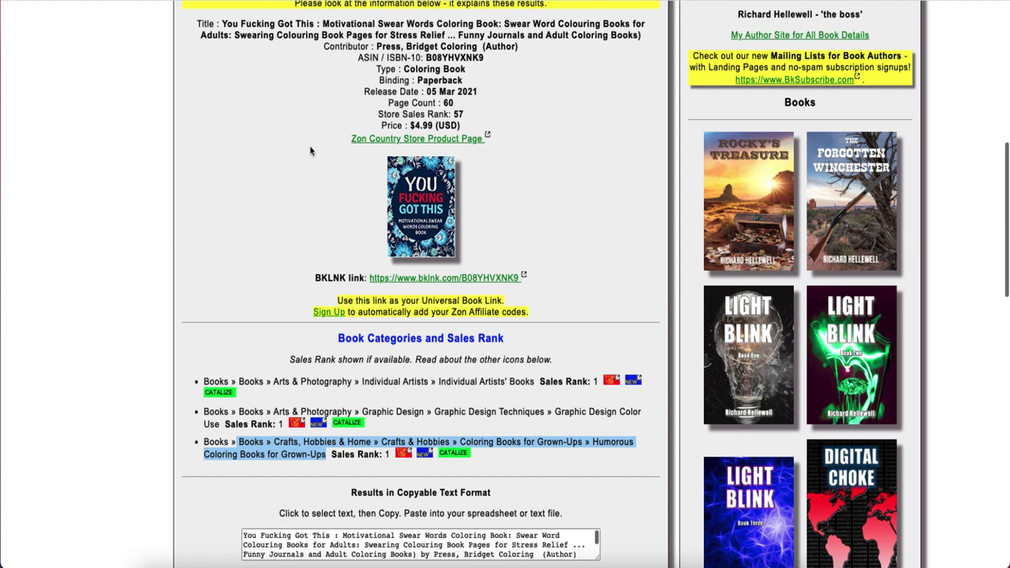
scroll(304, 158, down, 1)
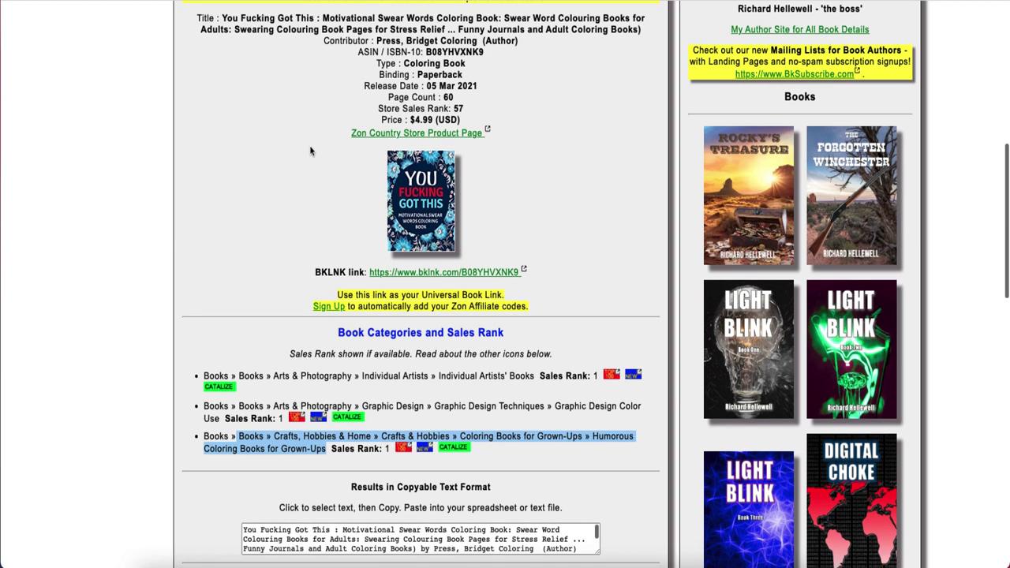
scroll(365, 122, down, 1)
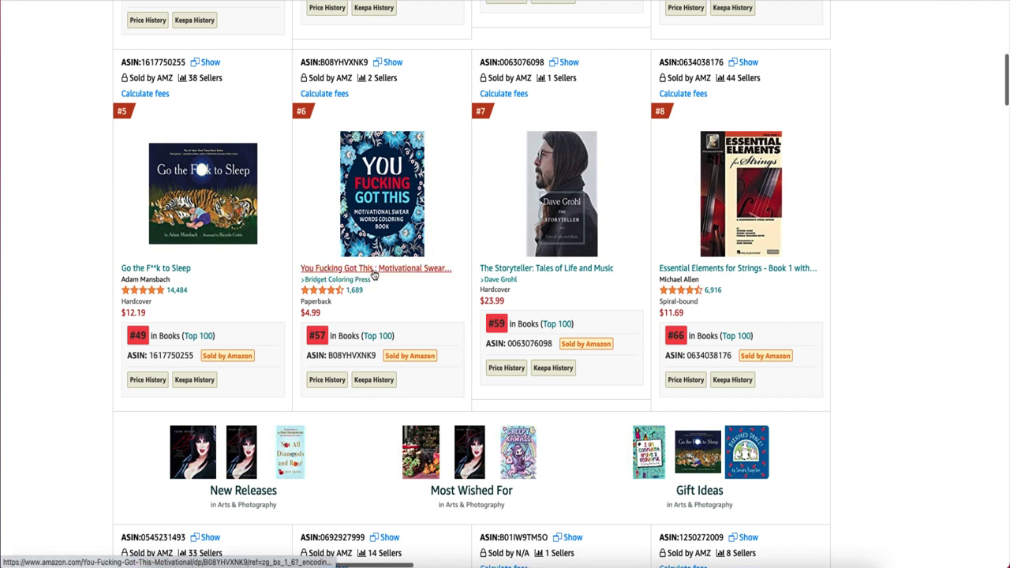
Open the #6 motivational swear words coloring book from the Arts & Photography best sellers and review its product page
click(374, 270)
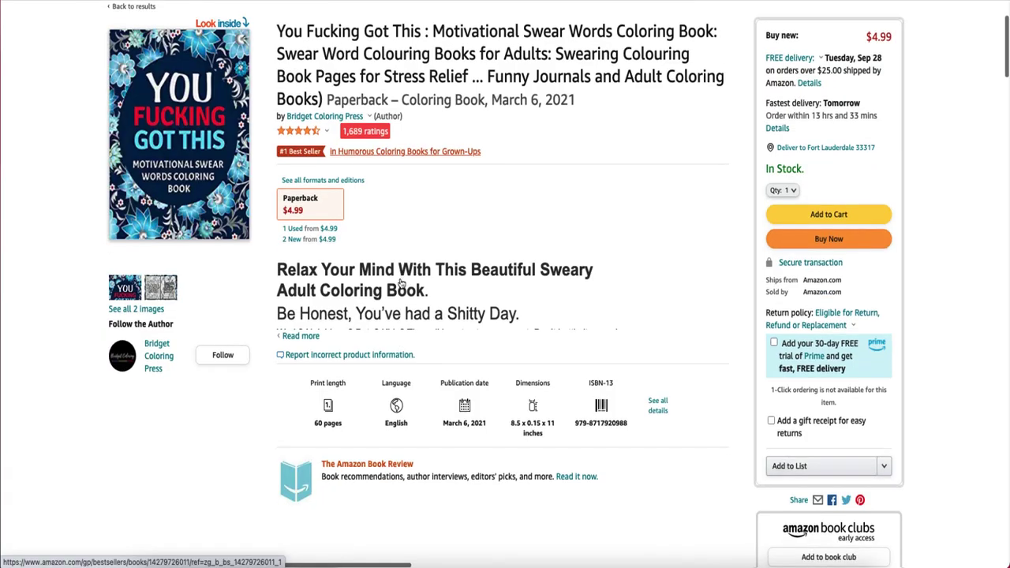
scroll(400, 282, down, 2)
click(363, 89)
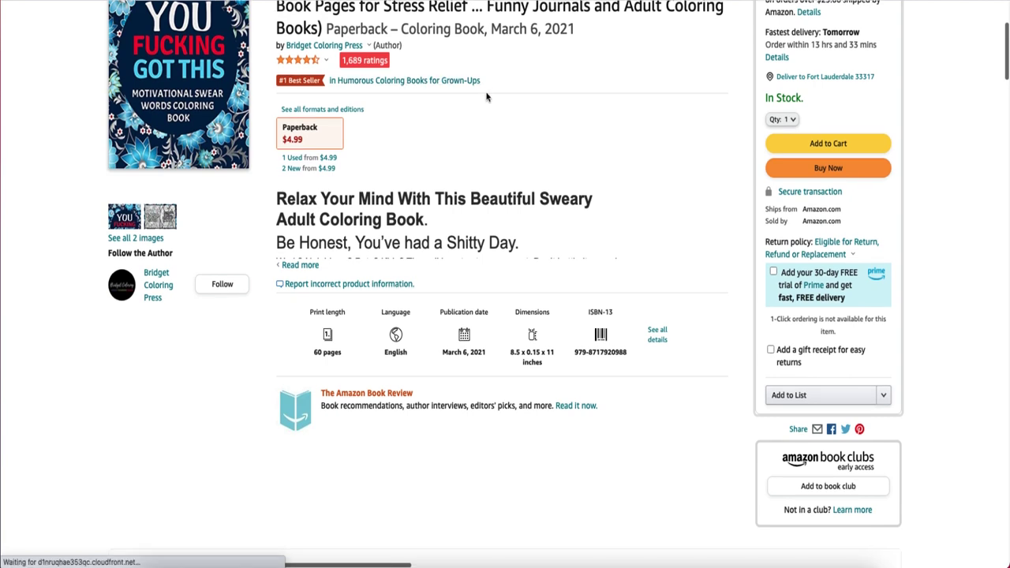
scroll(480, 95, up, 3)
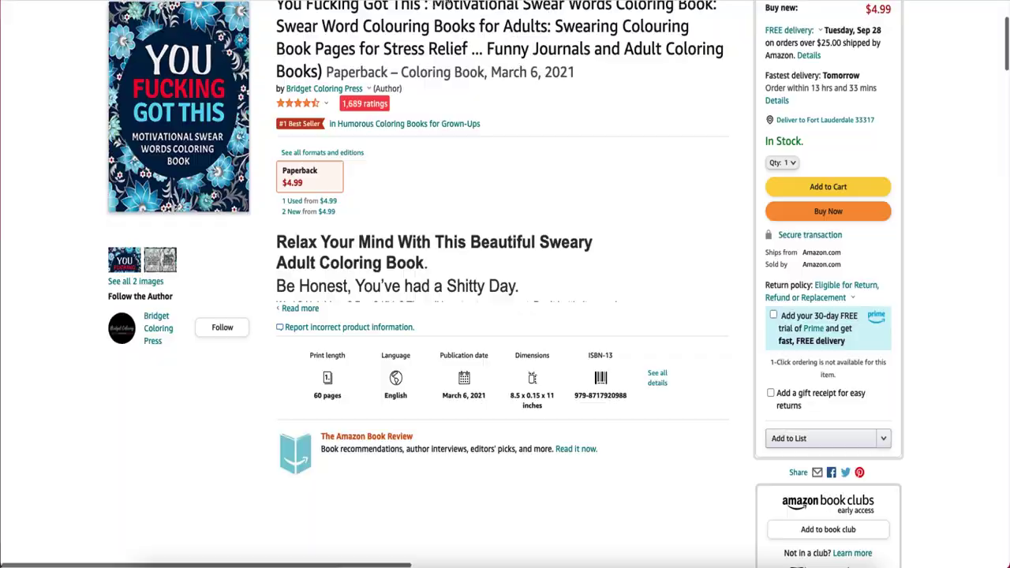
Switch to the KDP help page on categories and read the guidelines for choosing and updating them
click(446, 3)
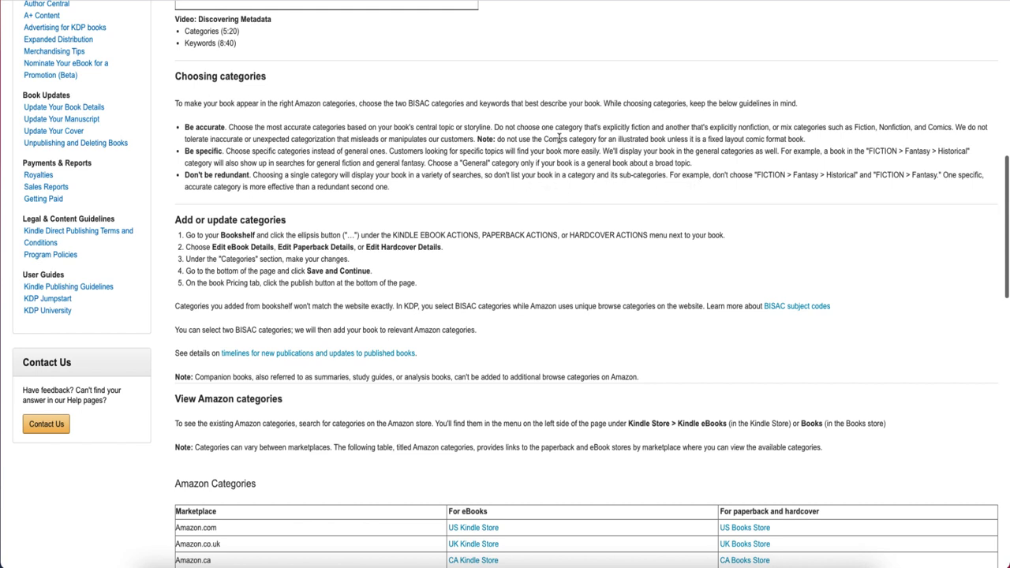
scroll(558, 138, up, 1)
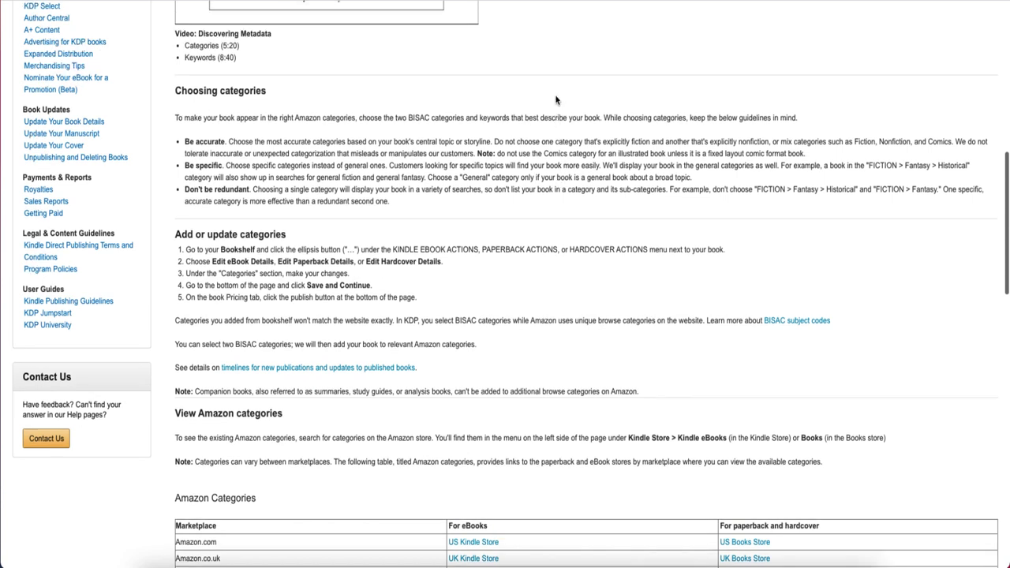